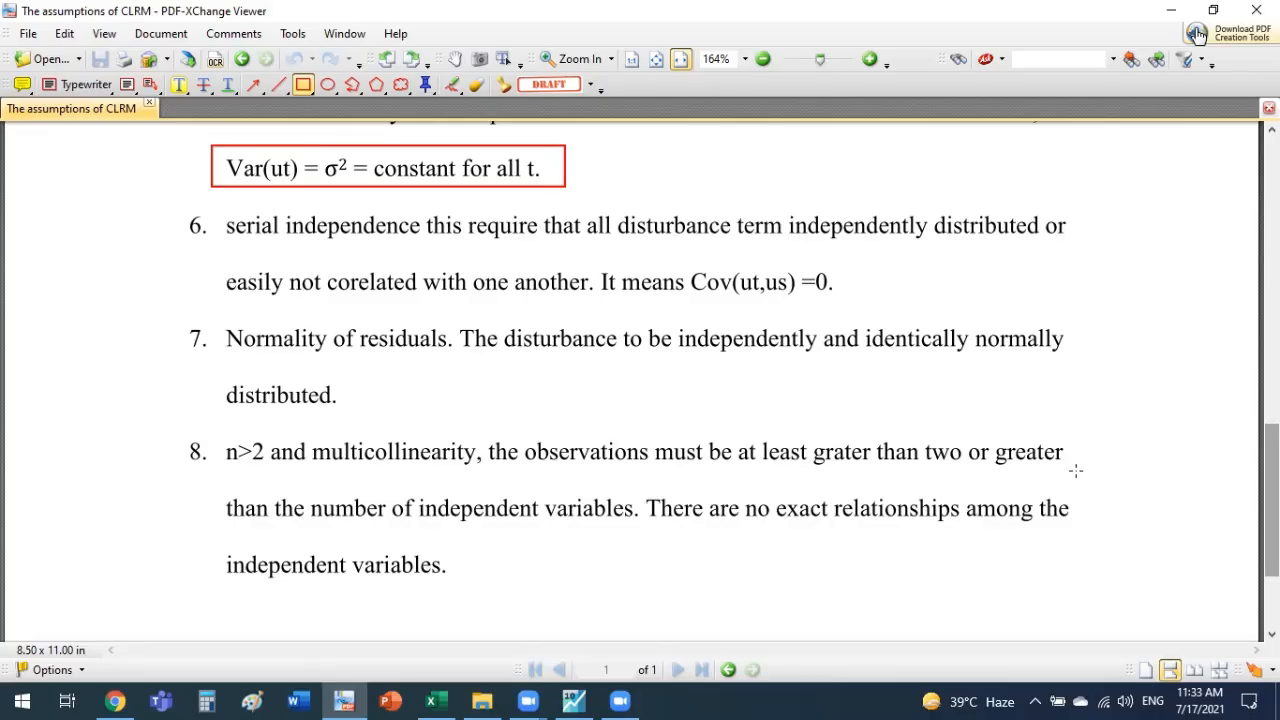
Draw a red rectangle around the expression Cov(ut,us) =0 in assumption 6
mouse_move(677, 260)
left_mouse_down()
mouse_move(874, 309)
mouse_move(849, 311)
left_mouse_up()
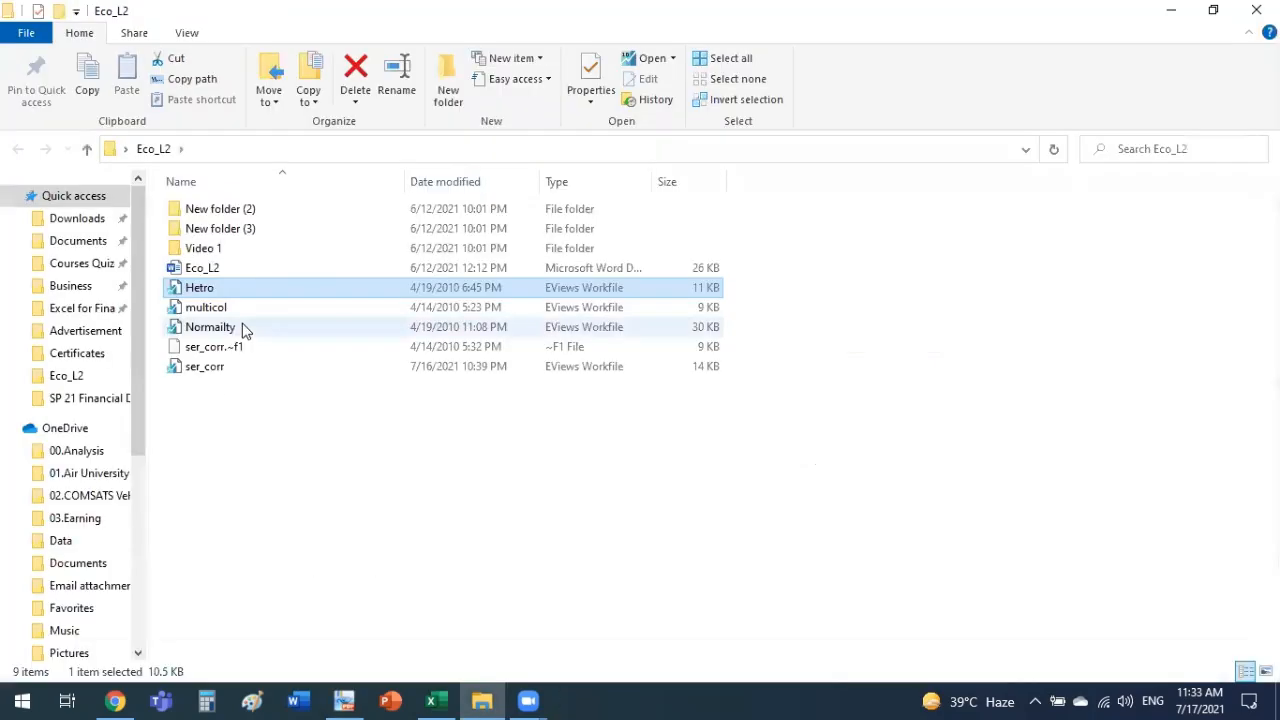
Open the ser_corr workfile in EViews and select the series lcons, ldisp and lprice
double_click(212, 367)
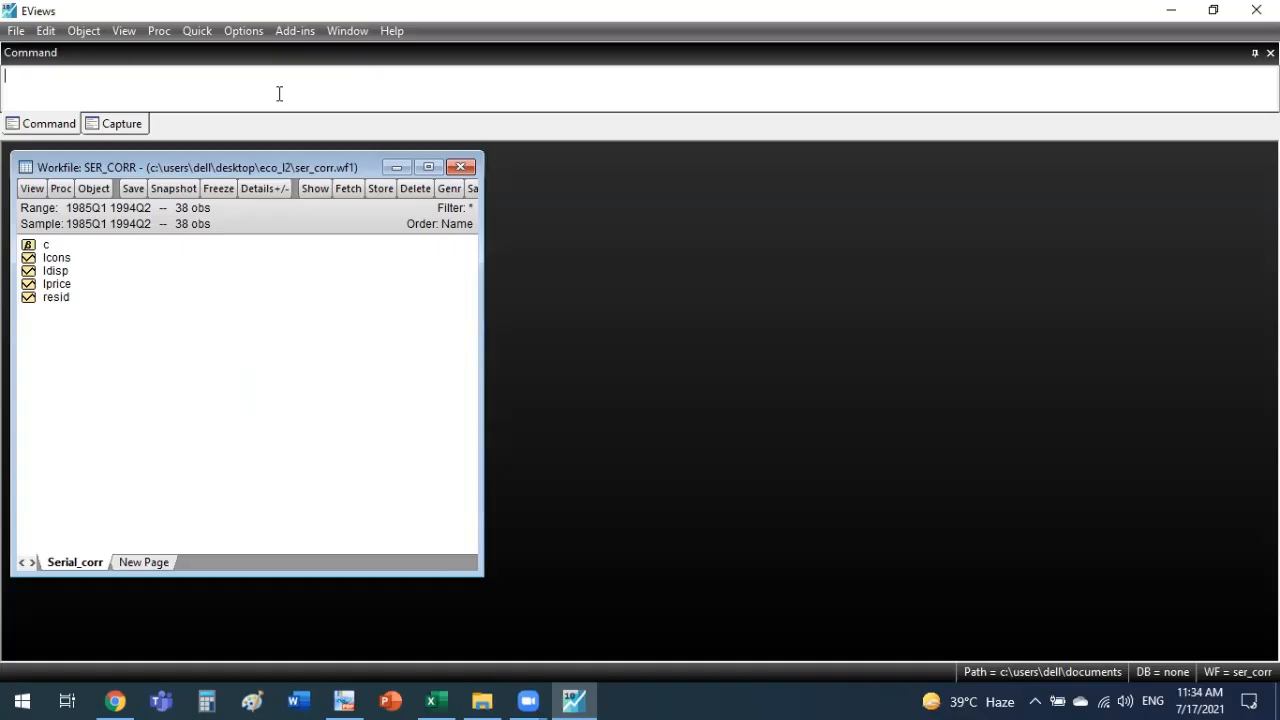
left_click(150, 268)
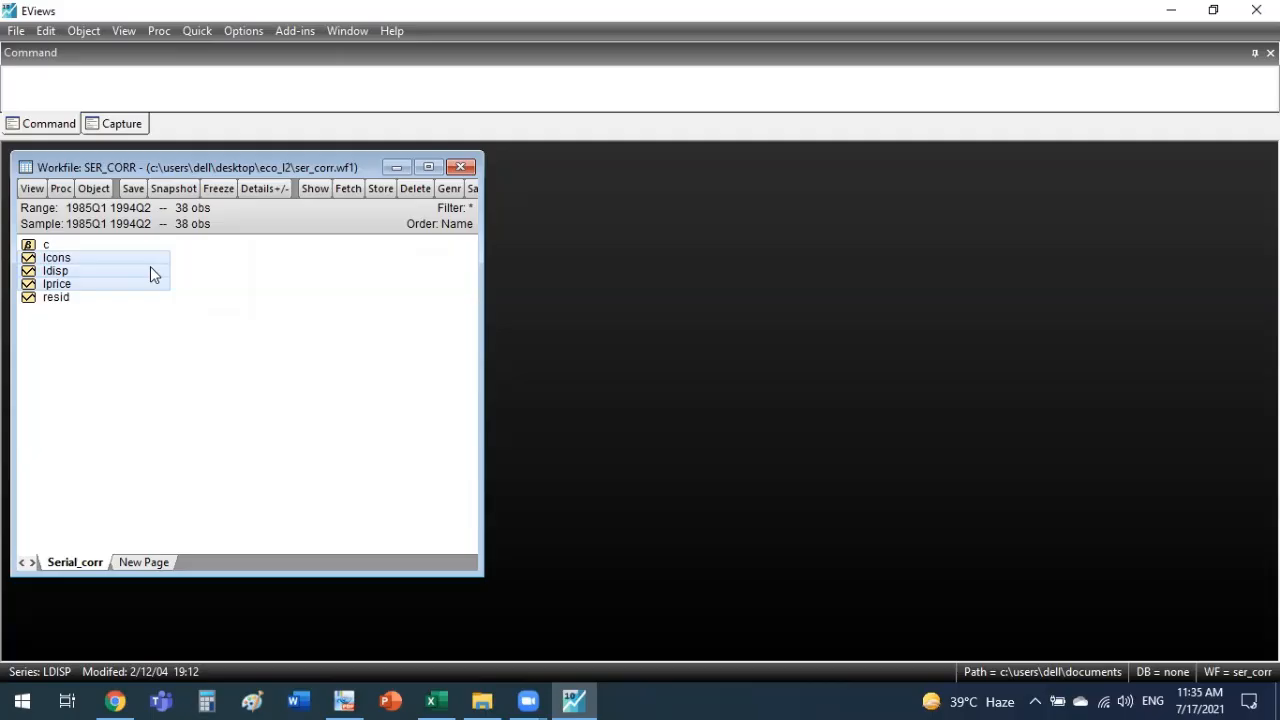
Estimate a least squares equation with the specification lcons c ldisp lprice, and move its output window clear of the workfile window
left_click(198, 32)
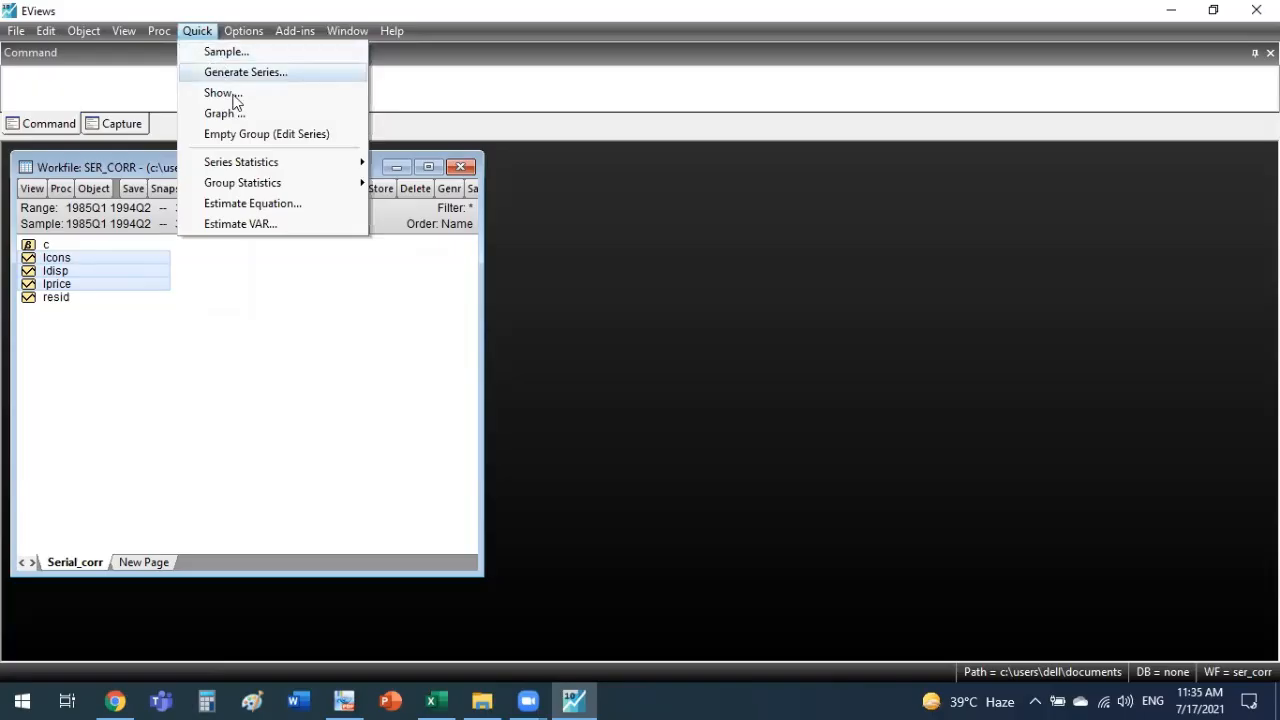
left_click(306, 203)
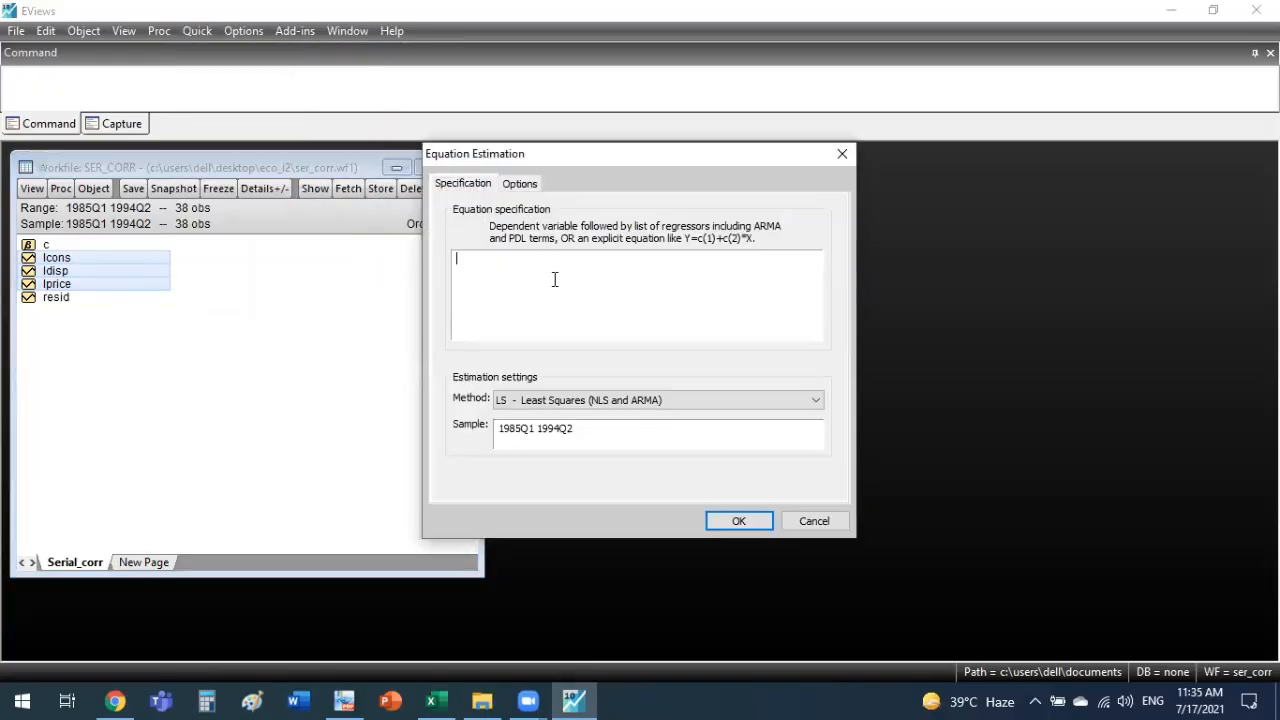
type("lcons c ")
type("dis")
key("BackSpace")
key("BackSpace")
key("BackSpace")
key("BackSpace")
type("ldisp lprice")
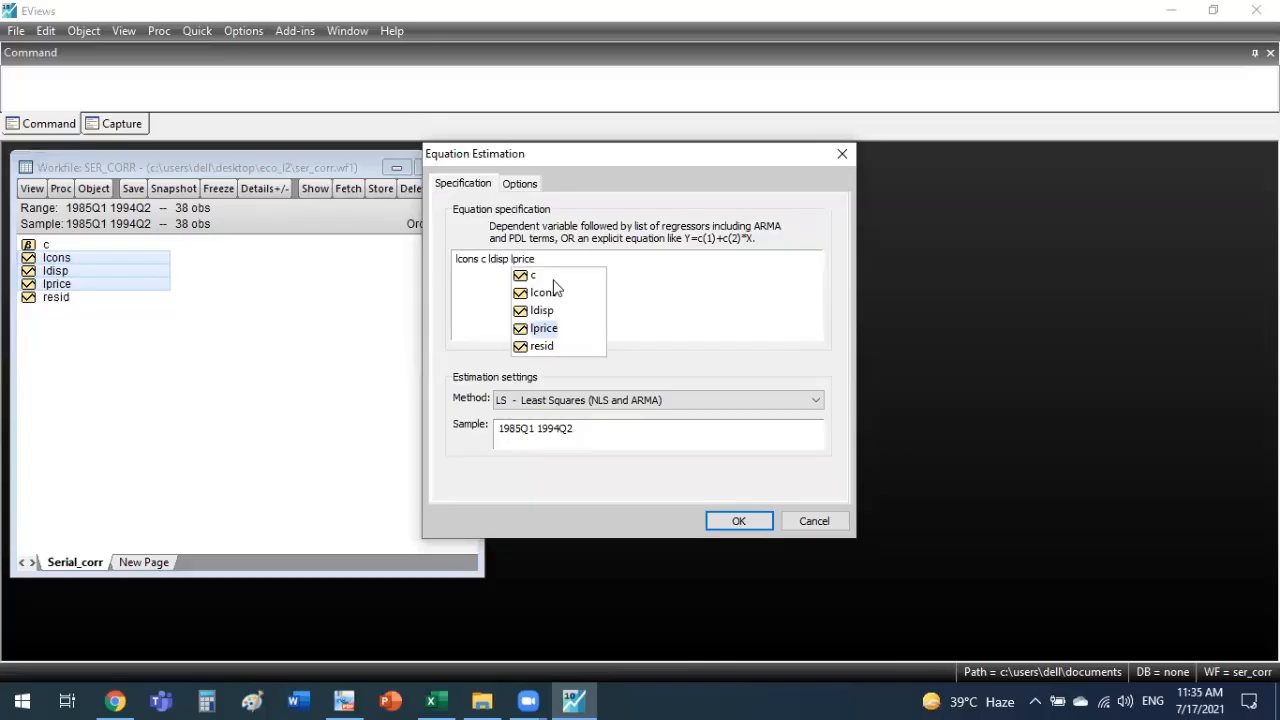
key("Return")
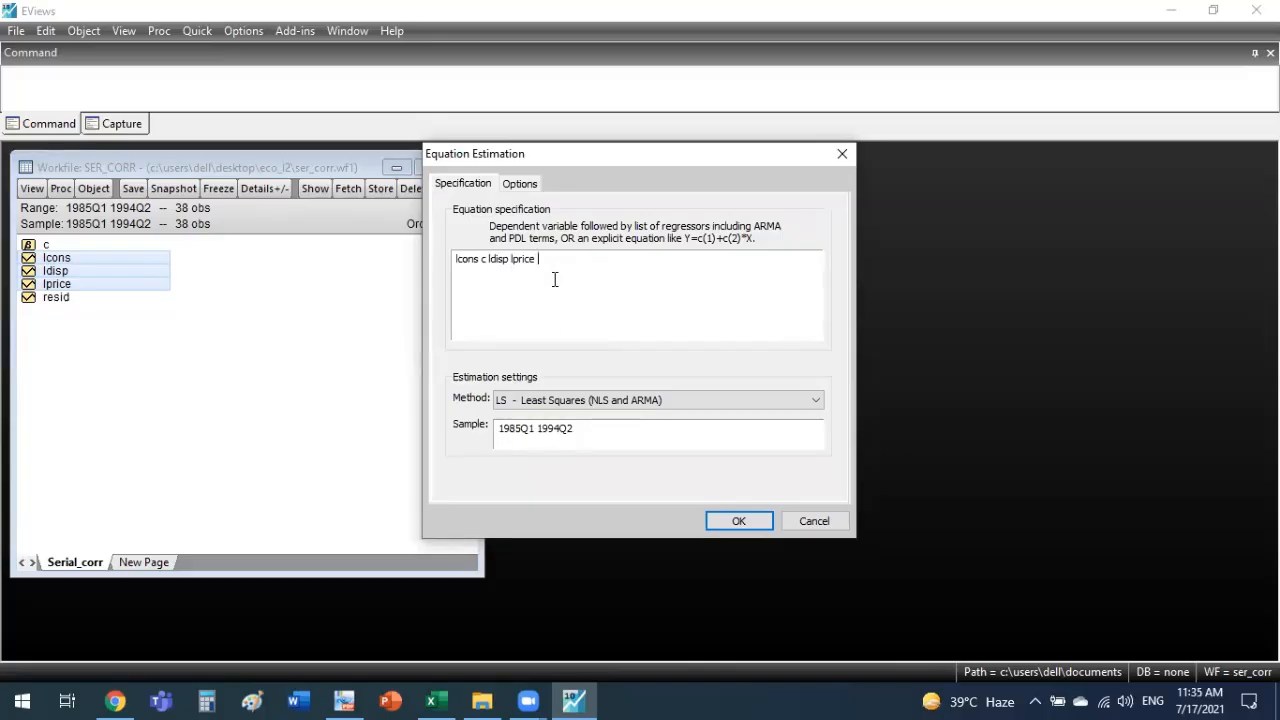
key("Return")
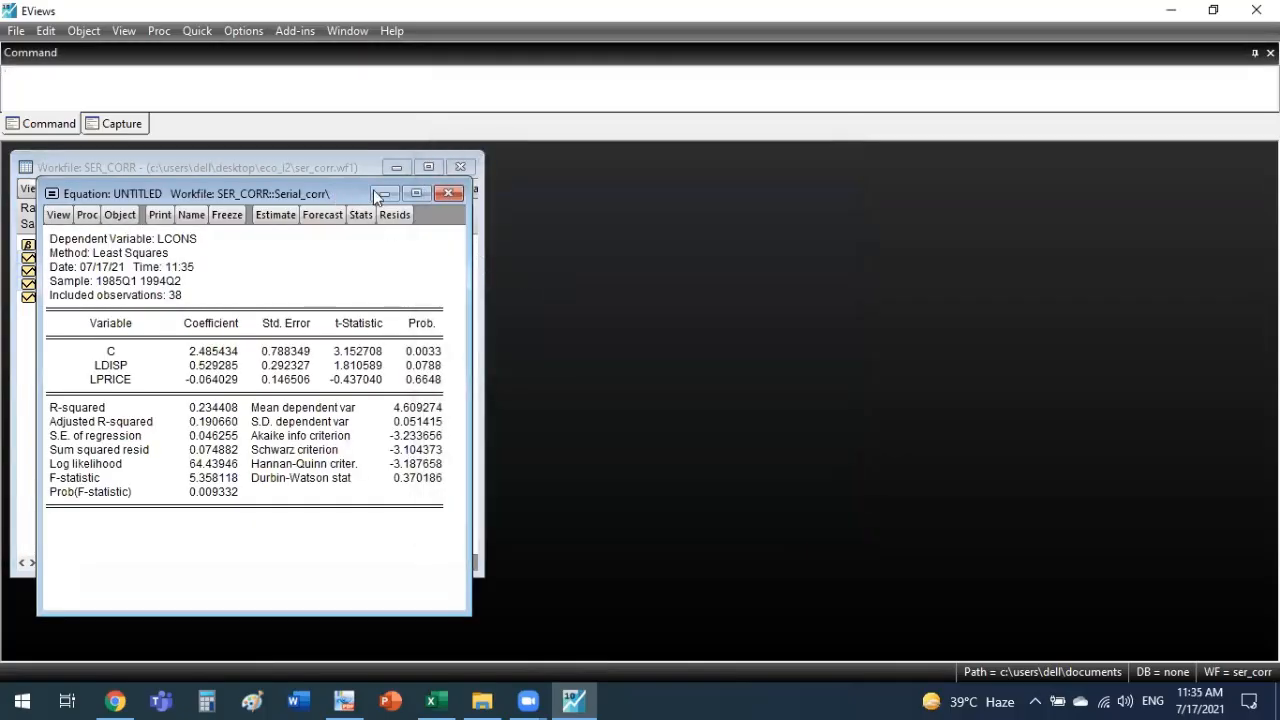
left_click_drag(373, 189, 1063, 184)
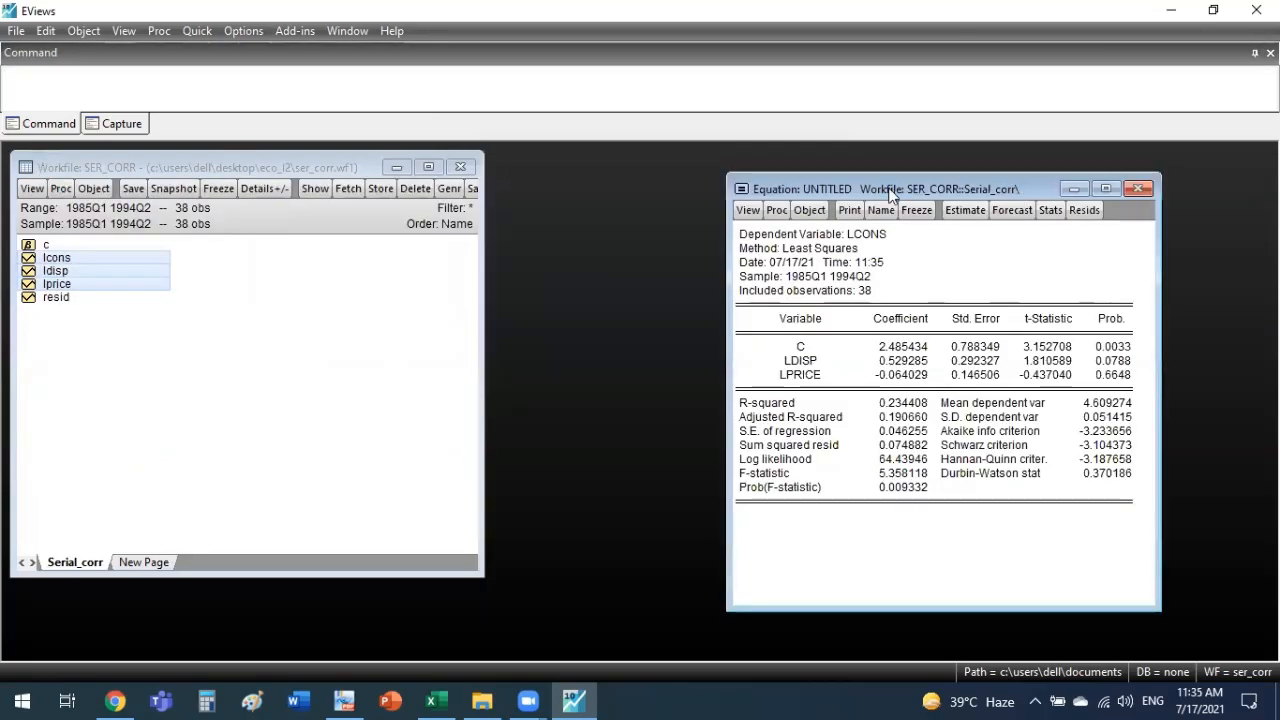
Display the Actual, Fitted, Residual table of the estimated equation
left_click(819, 238)
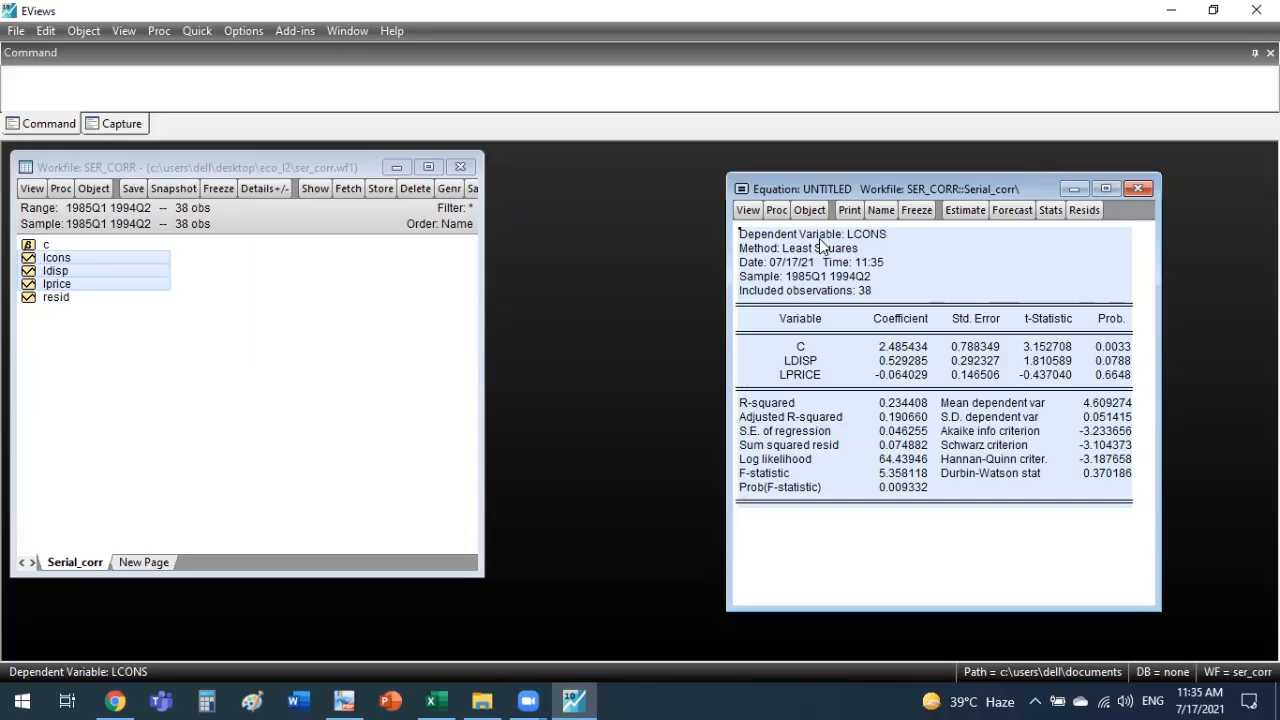
left_click(748, 210)
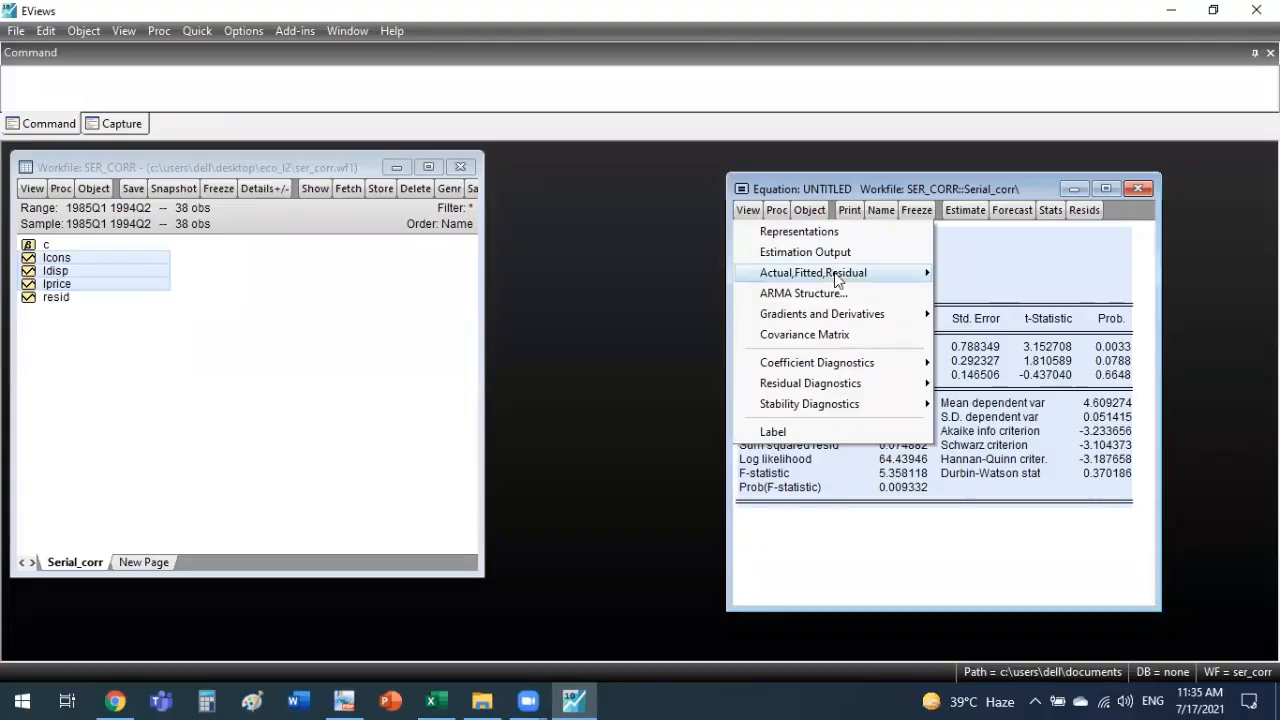
mouse_move(838, 276)
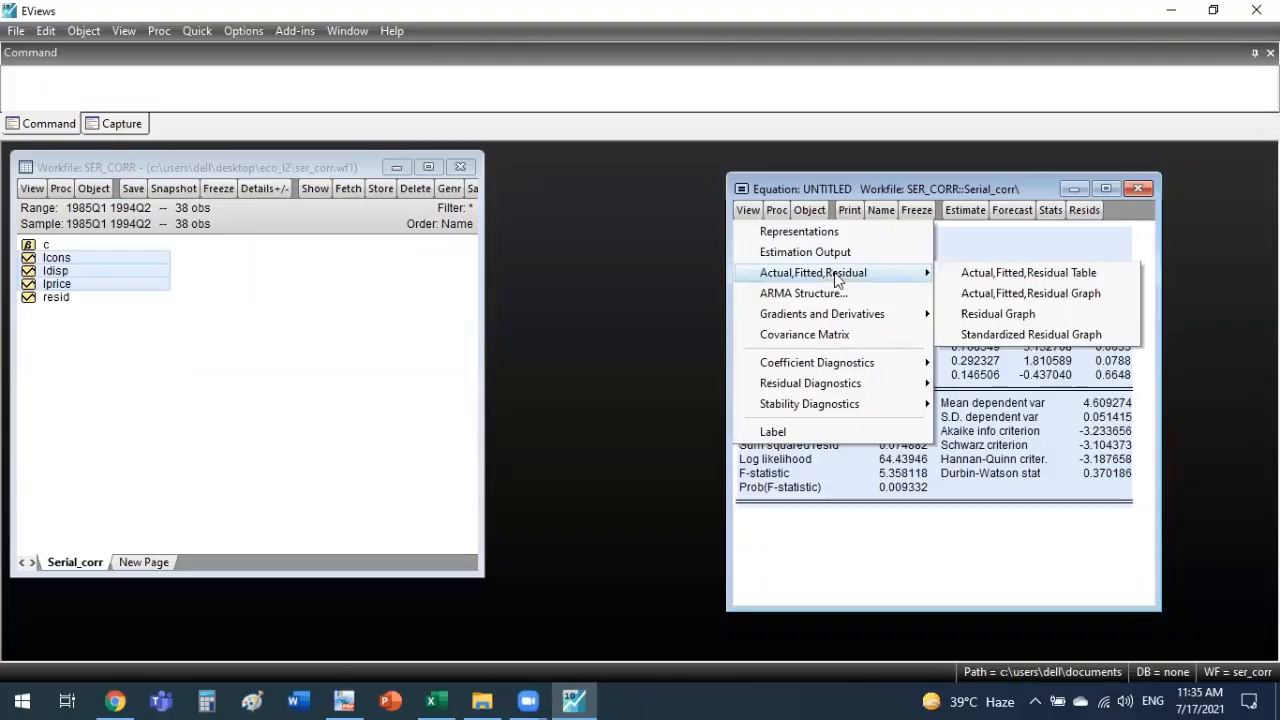
left_click(997, 276)
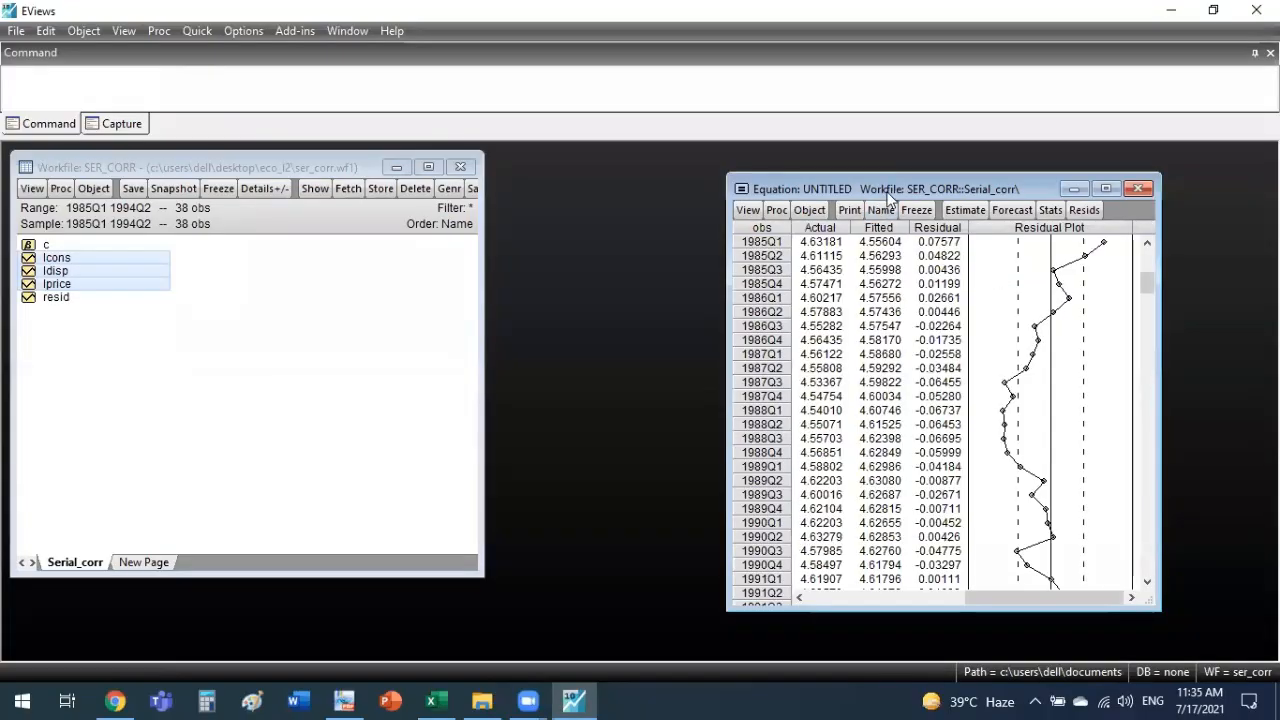
Examine how the 1985Q1 residual follows from the actual and fitted values in the table
left_click(928, 228)
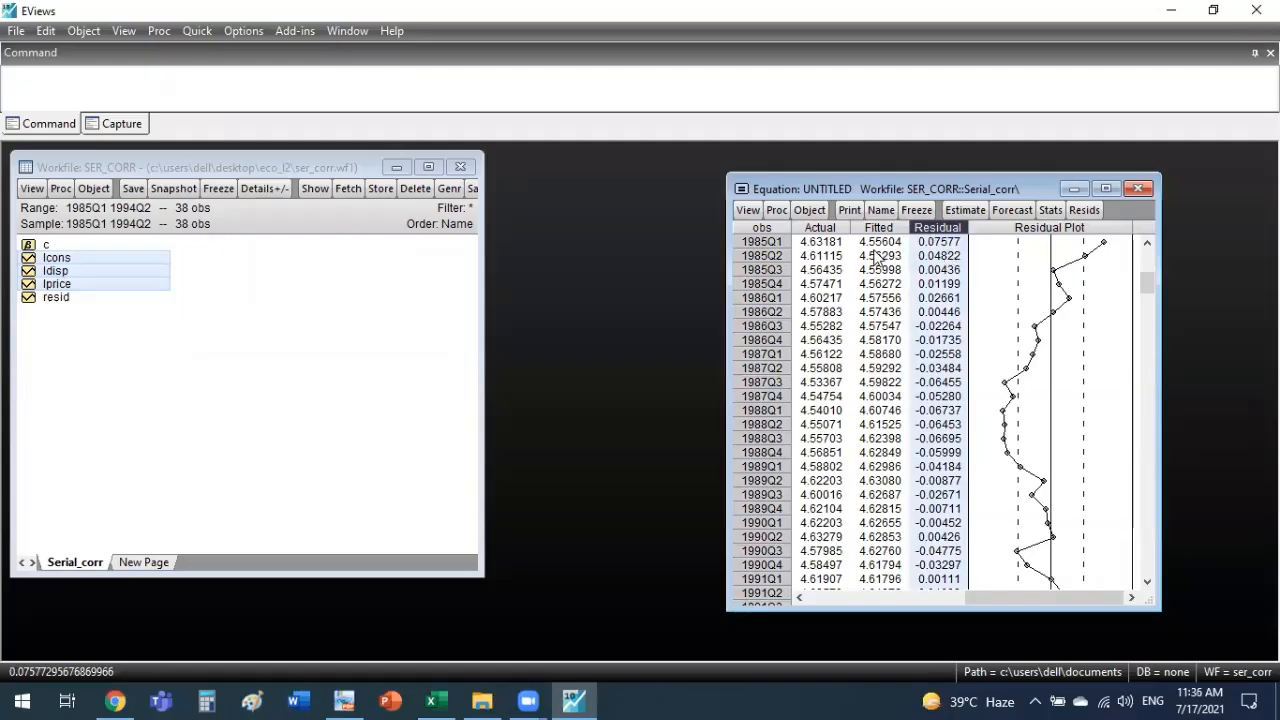
left_click(822, 244)
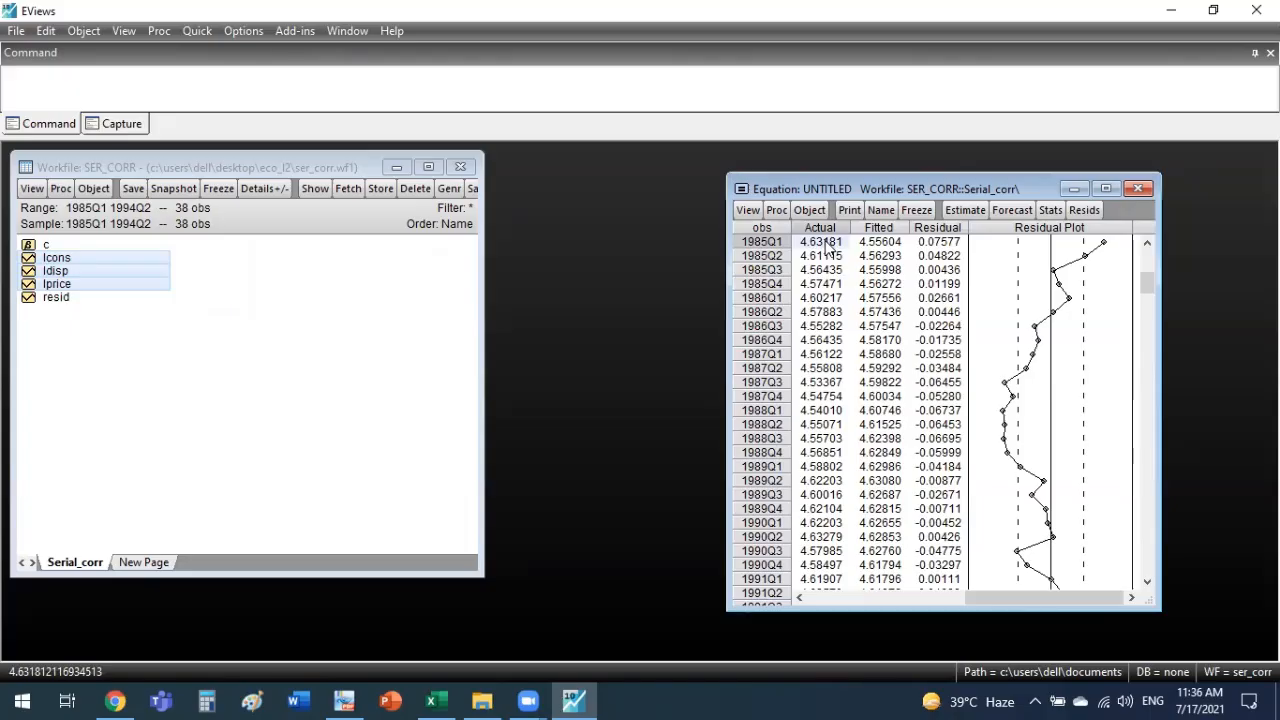
left_click(830, 254)
left_click(895, 243)
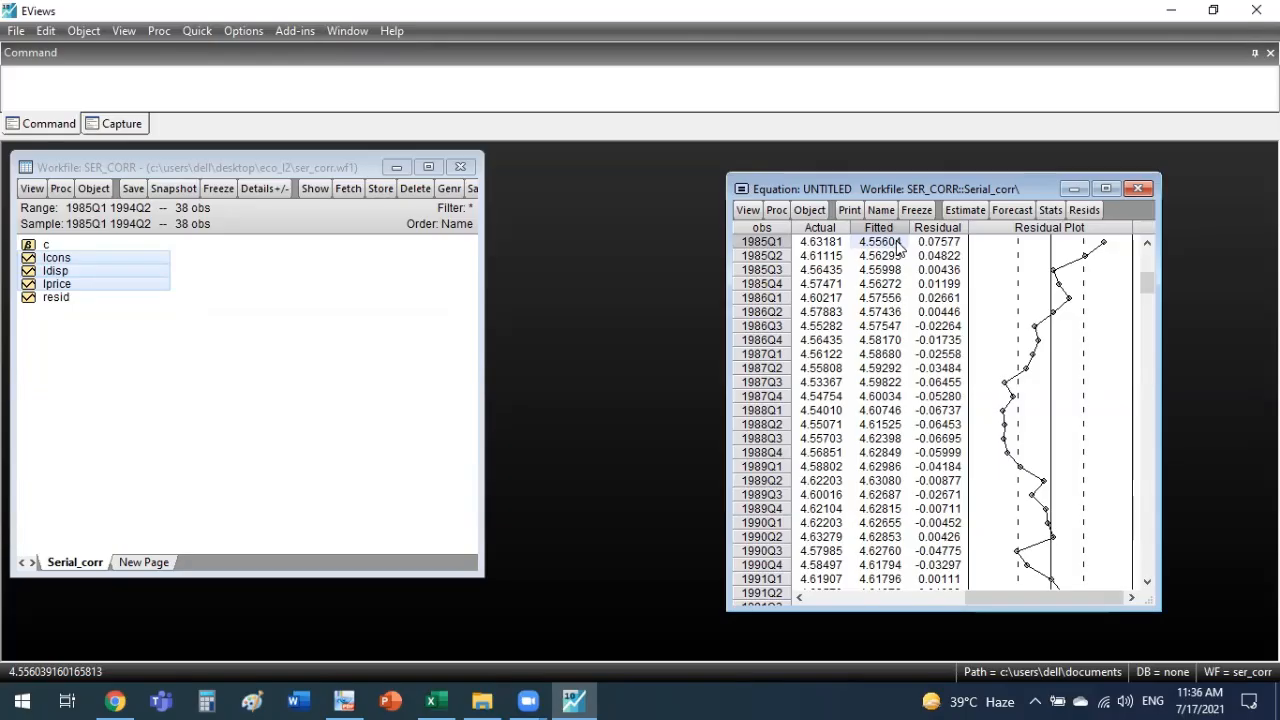
left_click(840, 247)
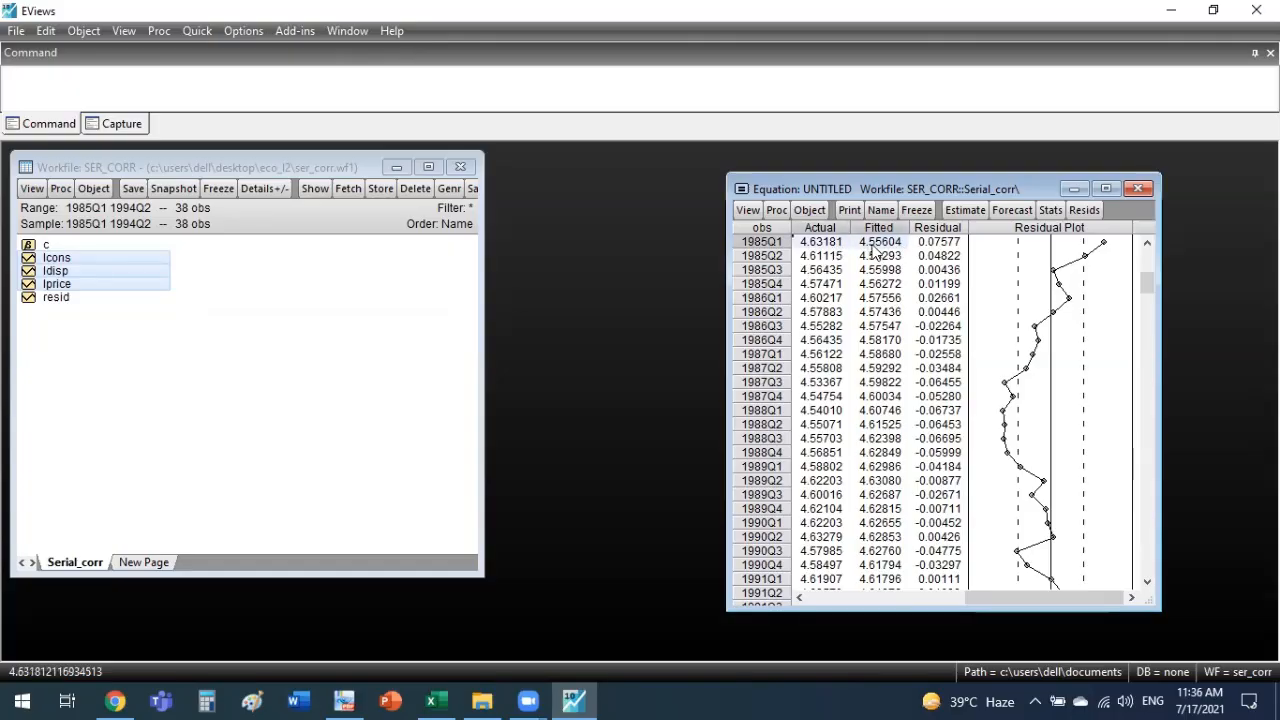
left_click_drag(832, 248, 866, 250)
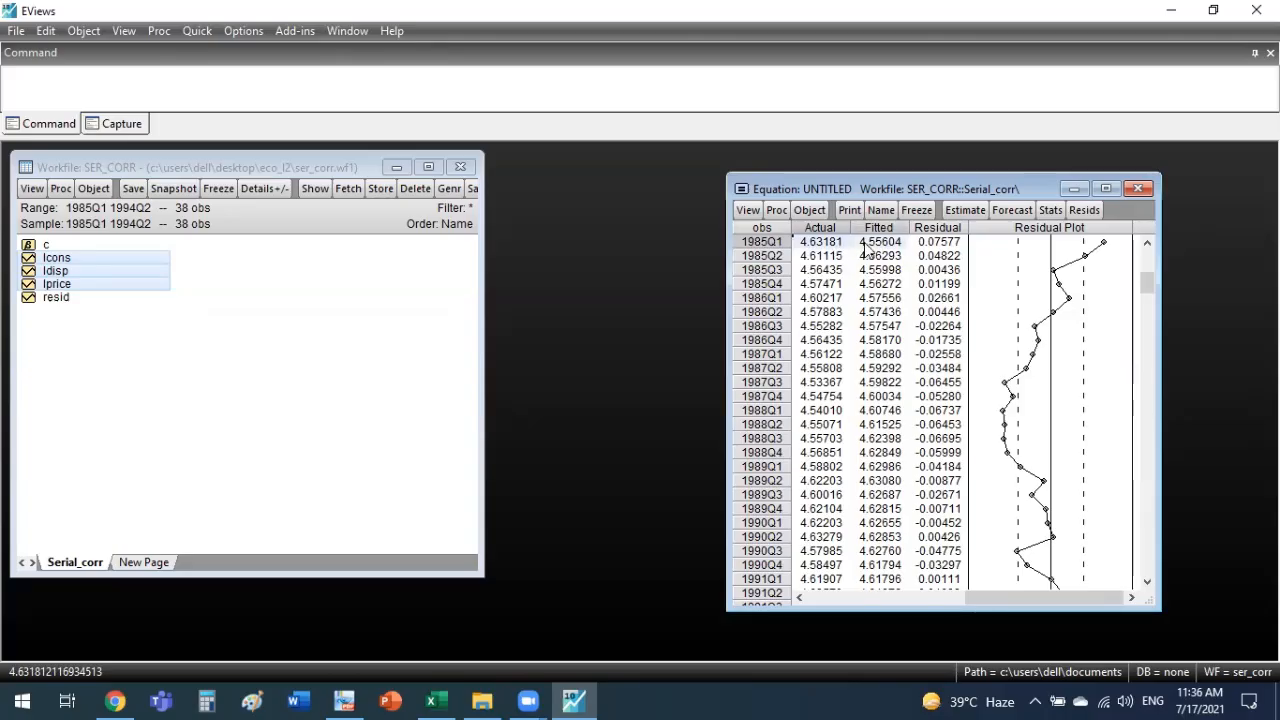
left_click(935, 245)
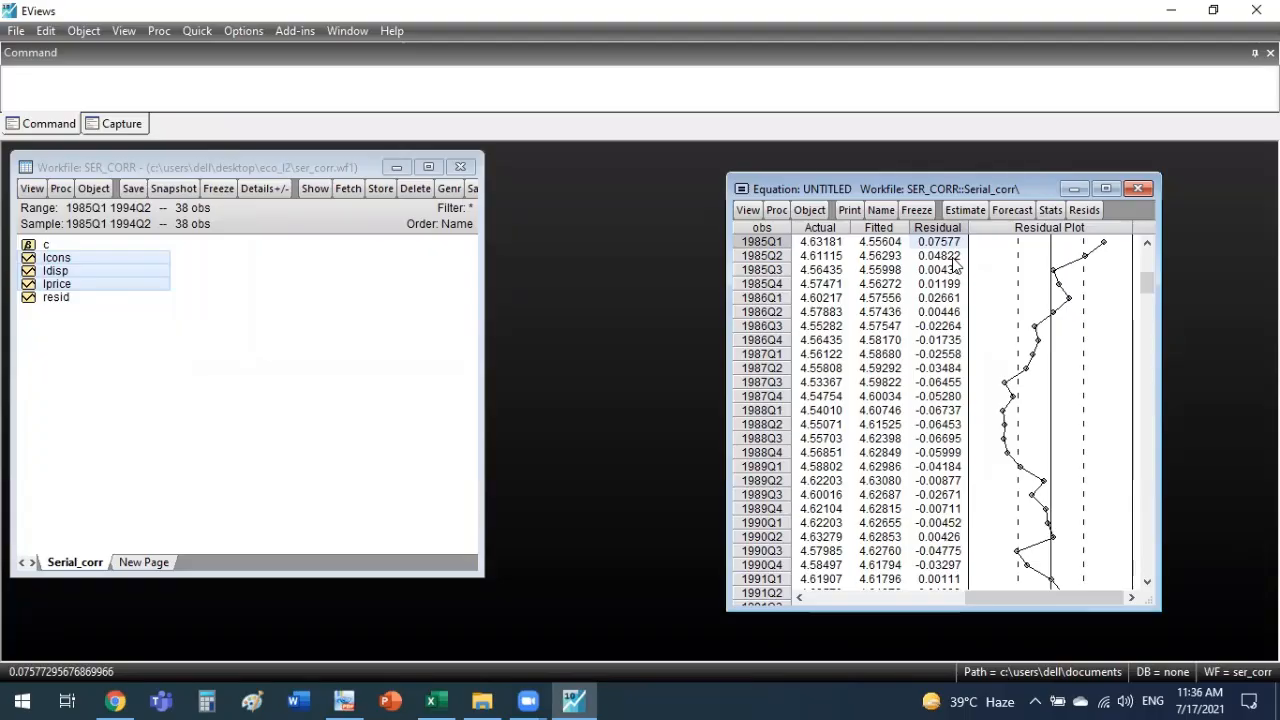
Review the boxed Cov(ut,us) =0 condition in the PDF, and compare the 1985Q1 and 1985Q2 residuals in EViews
left_click(344, 700)
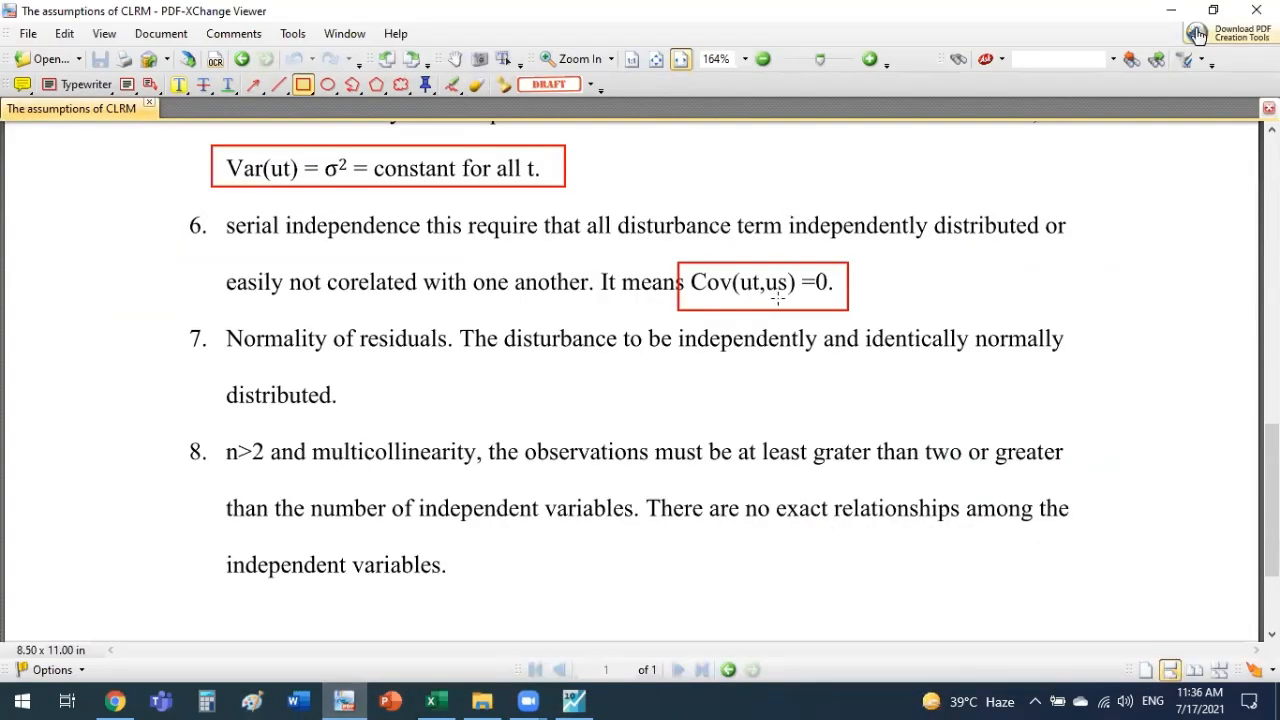
left_click(344, 700)
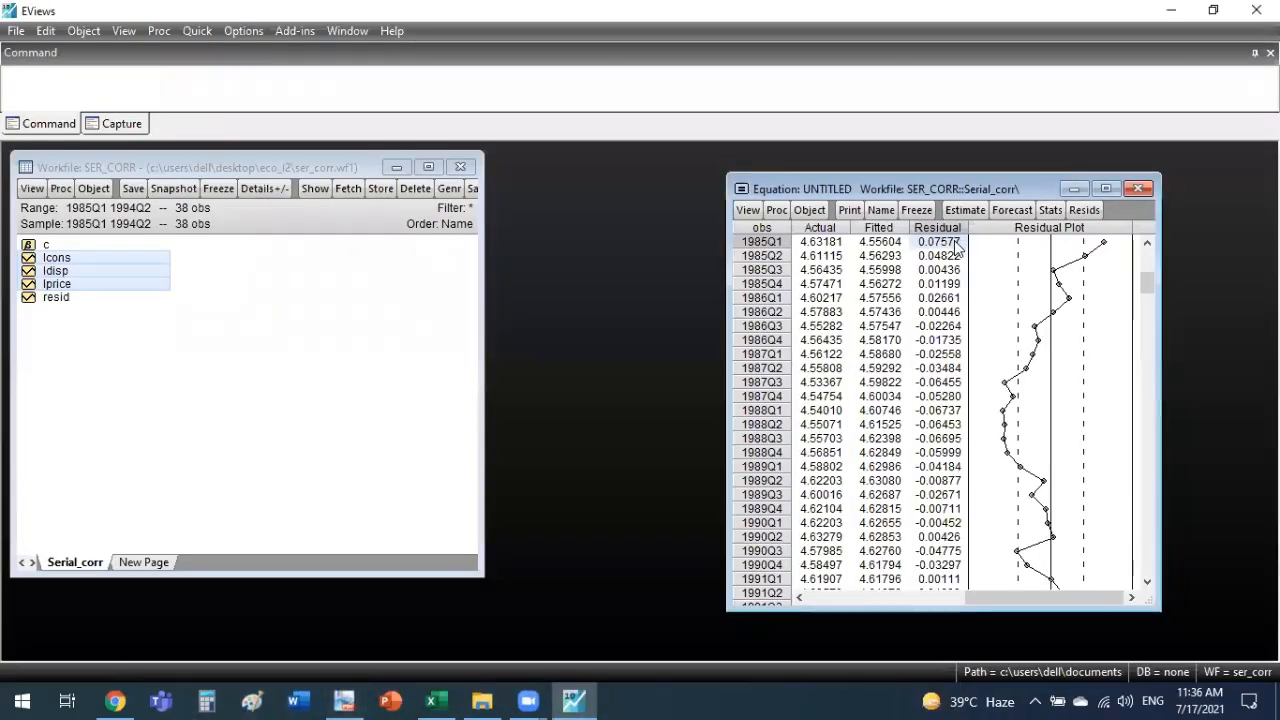
left_click(957, 252)
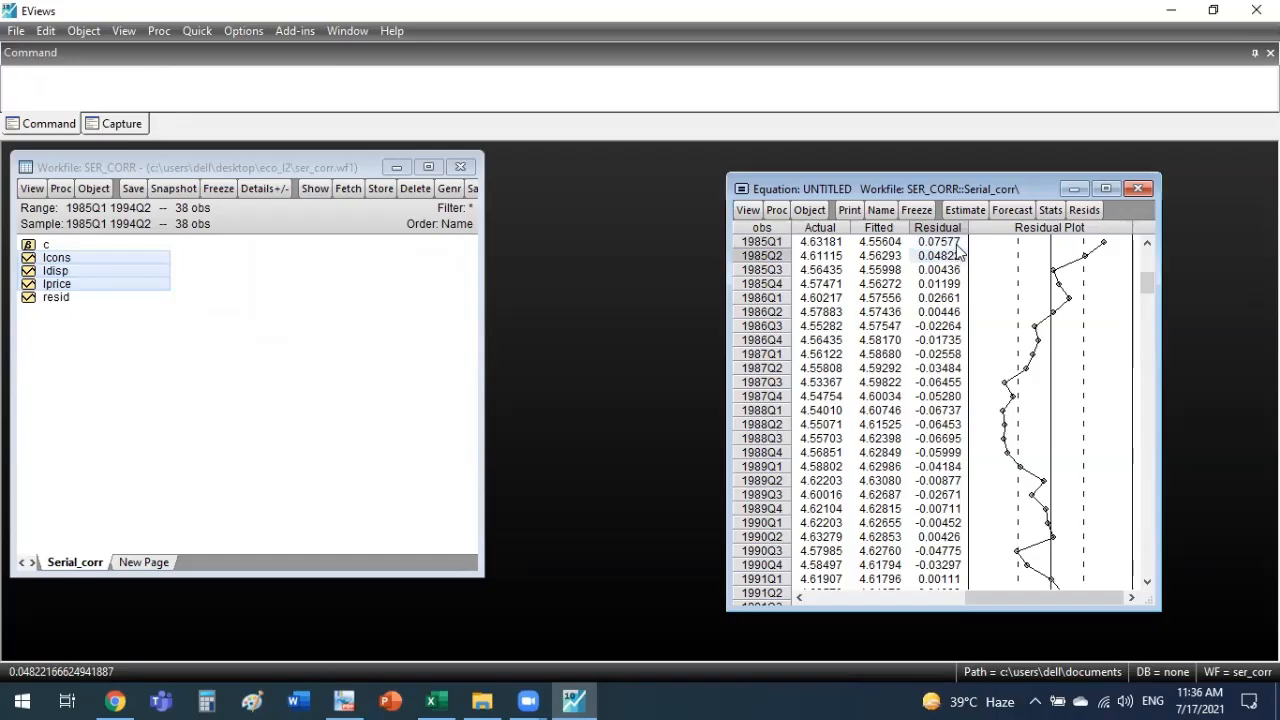
left_click(957, 244)
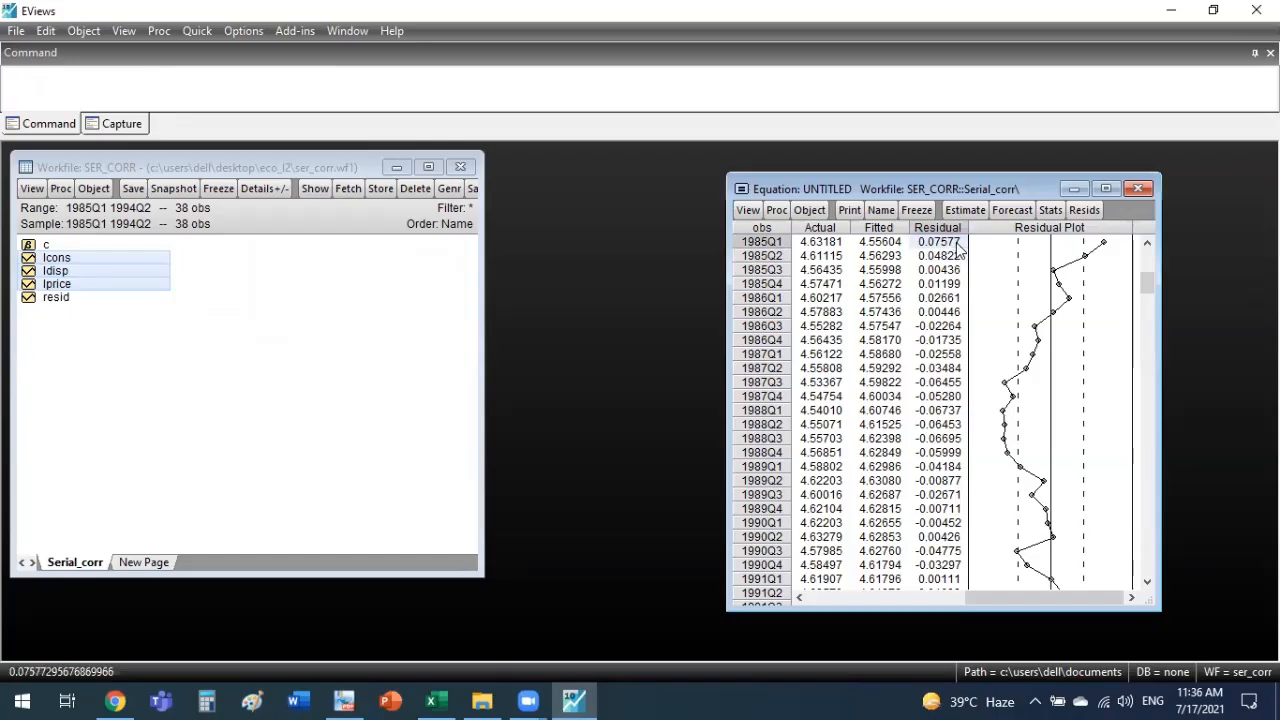
left_click(958, 257)
left_click(958, 245)
left_click(959, 254)
left_click(958, 245)
left_click(958, 255)
left_click(958, 245)
left_click(957, 257)
left_click(957, 246)
left_click(956, 255)
left_click(957, 245)
left_click(957, 256)
left_click(957, 245)
Compare the residuals from 1985Q1 through 1985Q4 with one another in the Residual column
left_click(956, 271)
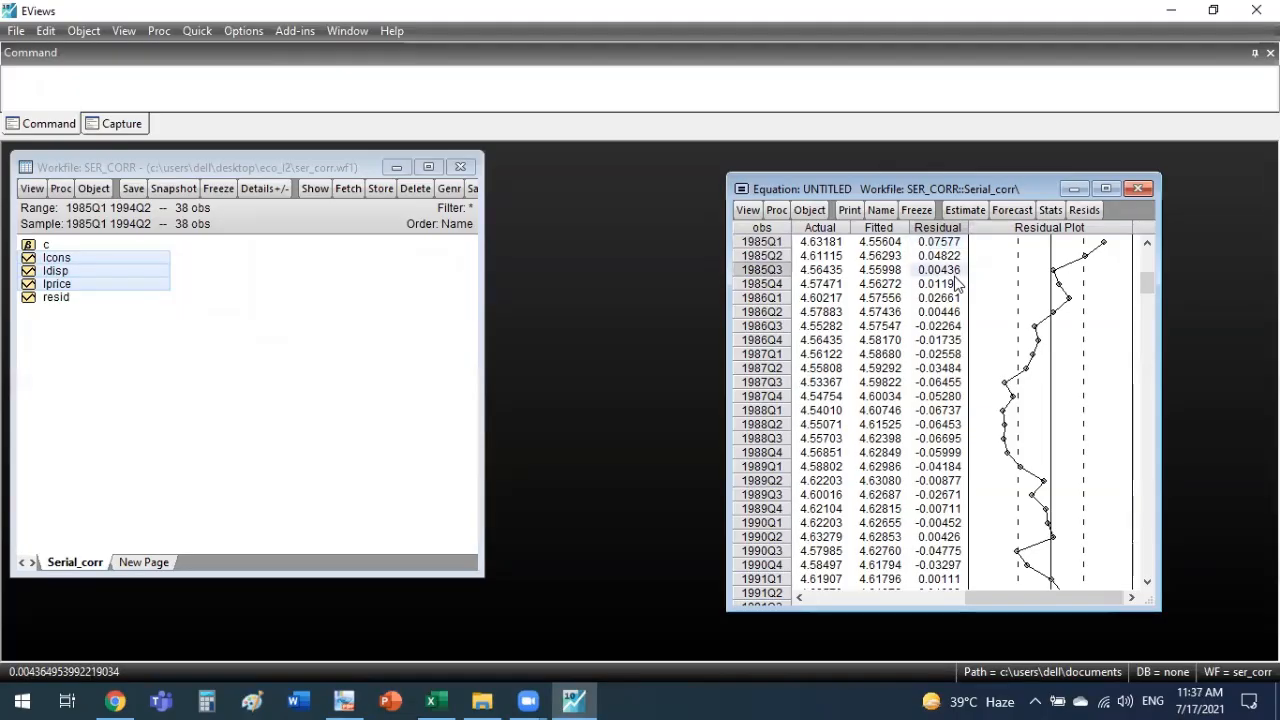
left_click(957, 245)
left_click(956, 271)
left_click(957, 243)
left_click(957, 284)
left_click(956, 256)
left_click(957, 243)
left_click(957, 271)
left_click(957, 256)
left_click(957, 269)
left_click(957, 257)
left_click(957, 270)
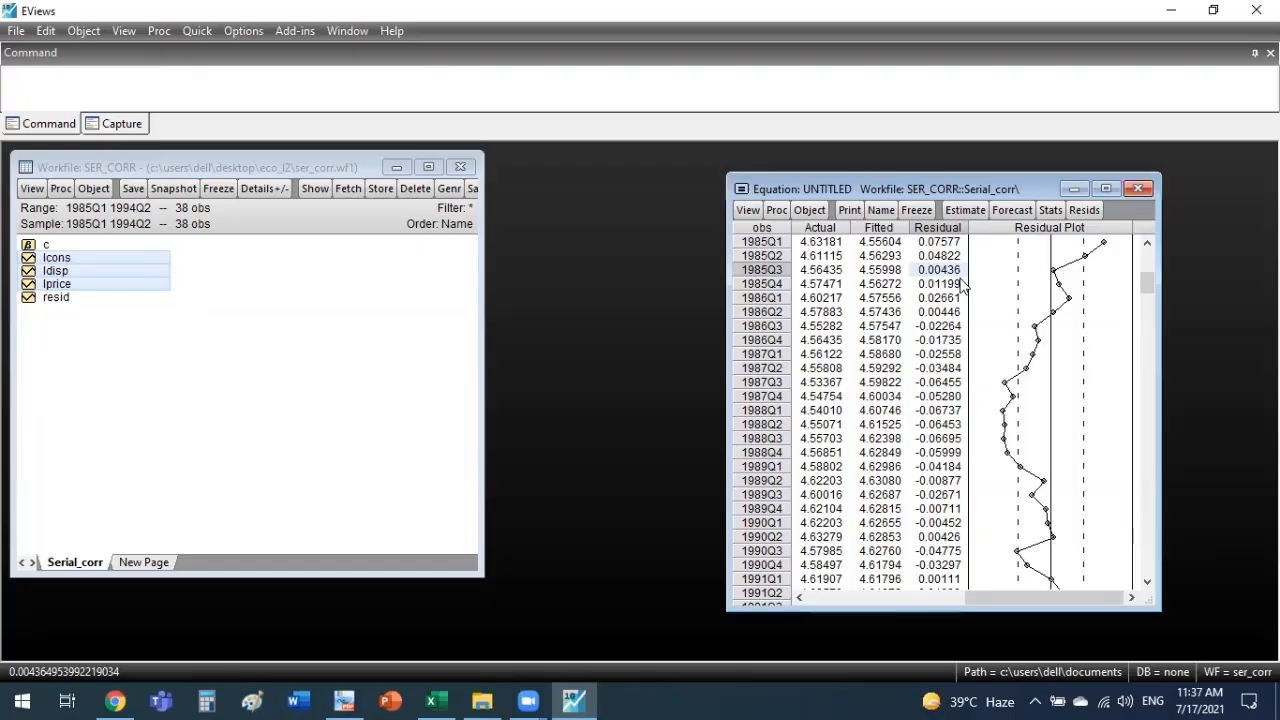
left_click(938, 228)
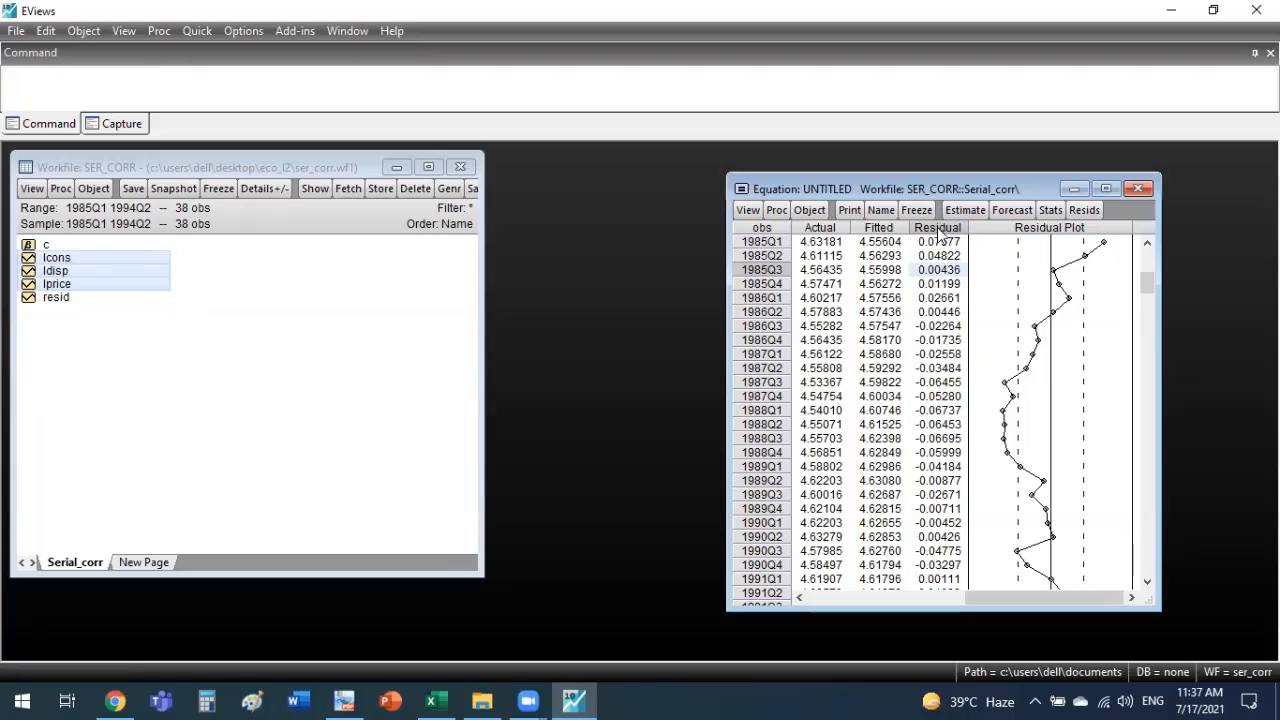
left_click(947, 245)
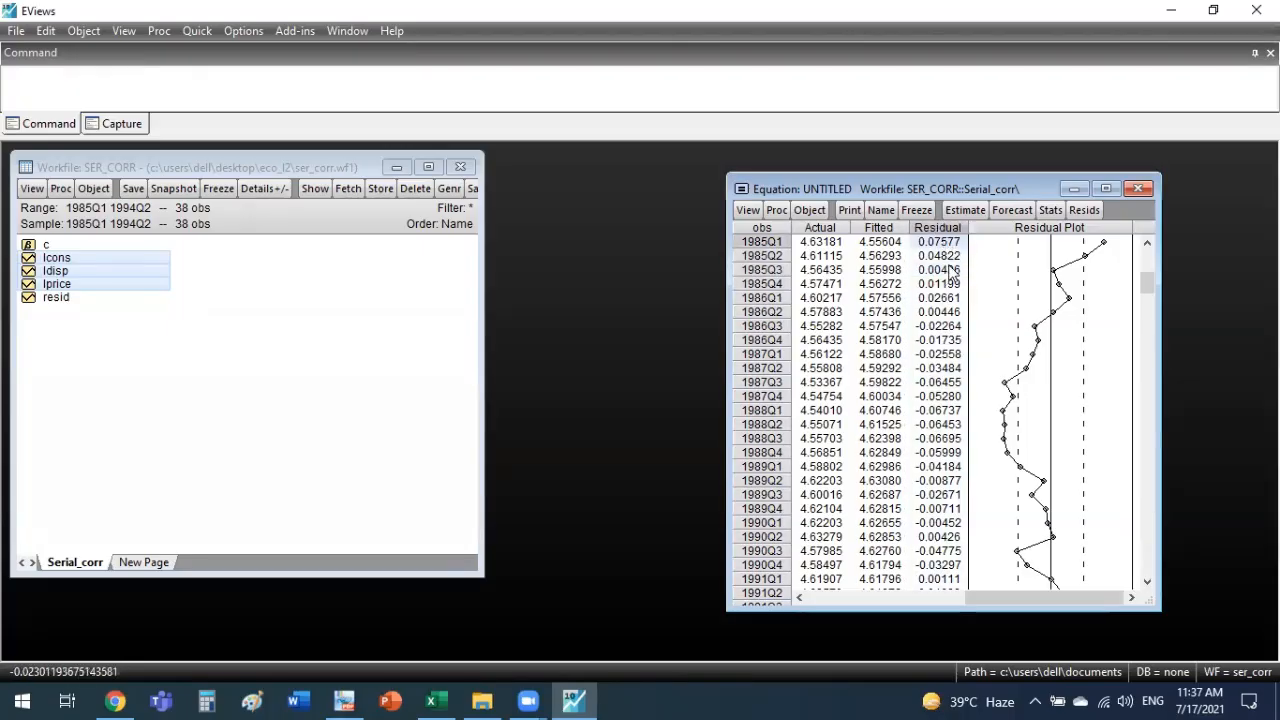
left_click(951, 268)
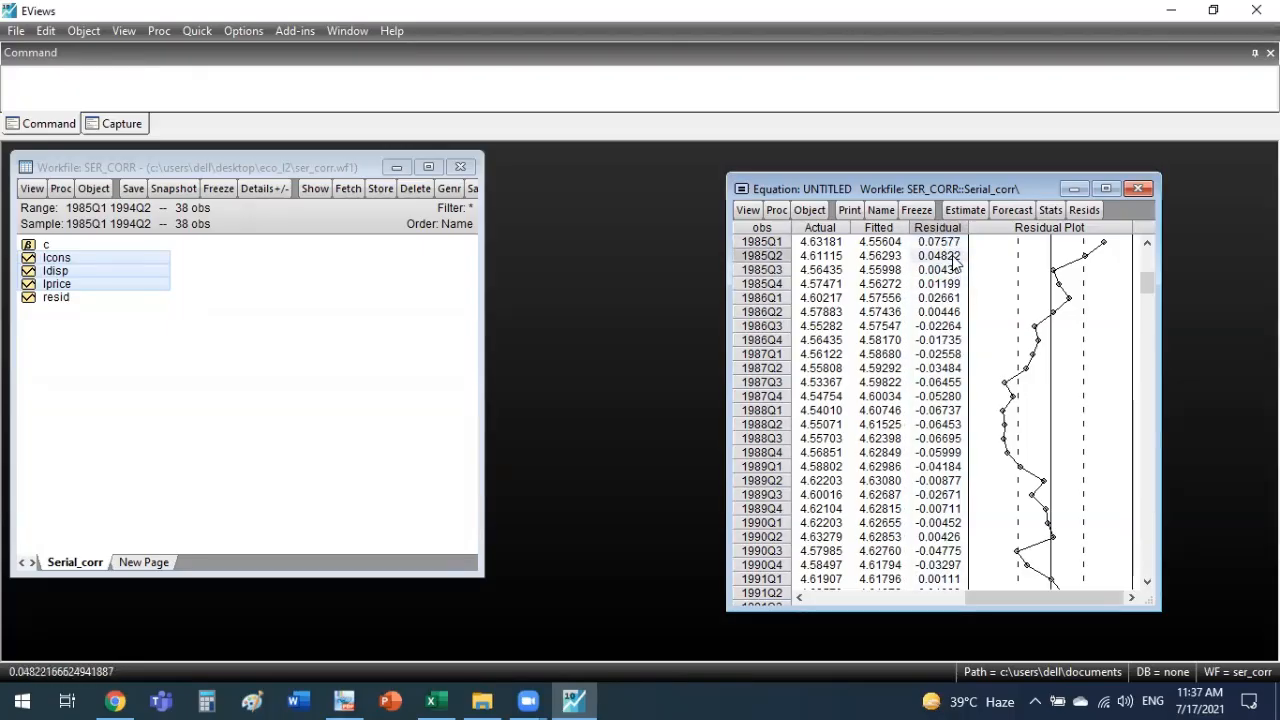
Switch to the assumptions PDF and draw a red rectangle around "all disturbance term independently distributed or" in assumption 6
left_click(344, 700)
left_click_drag(593, 195, 1070, 256)
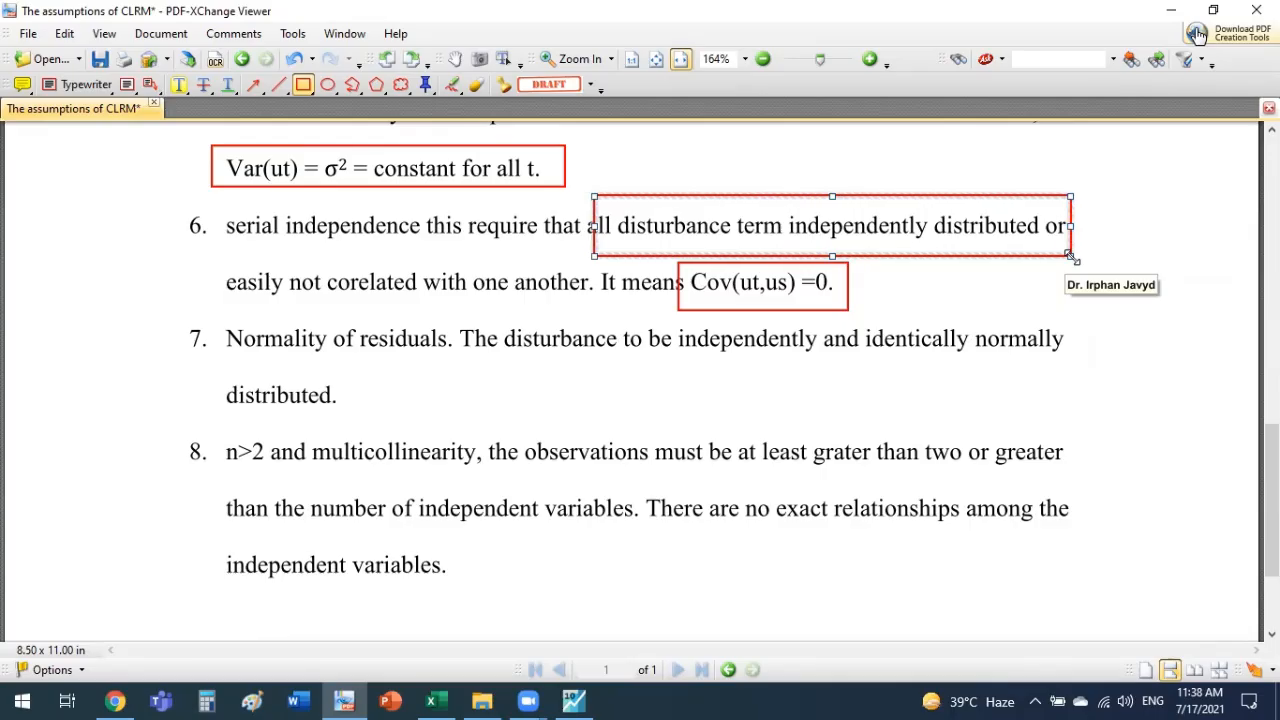